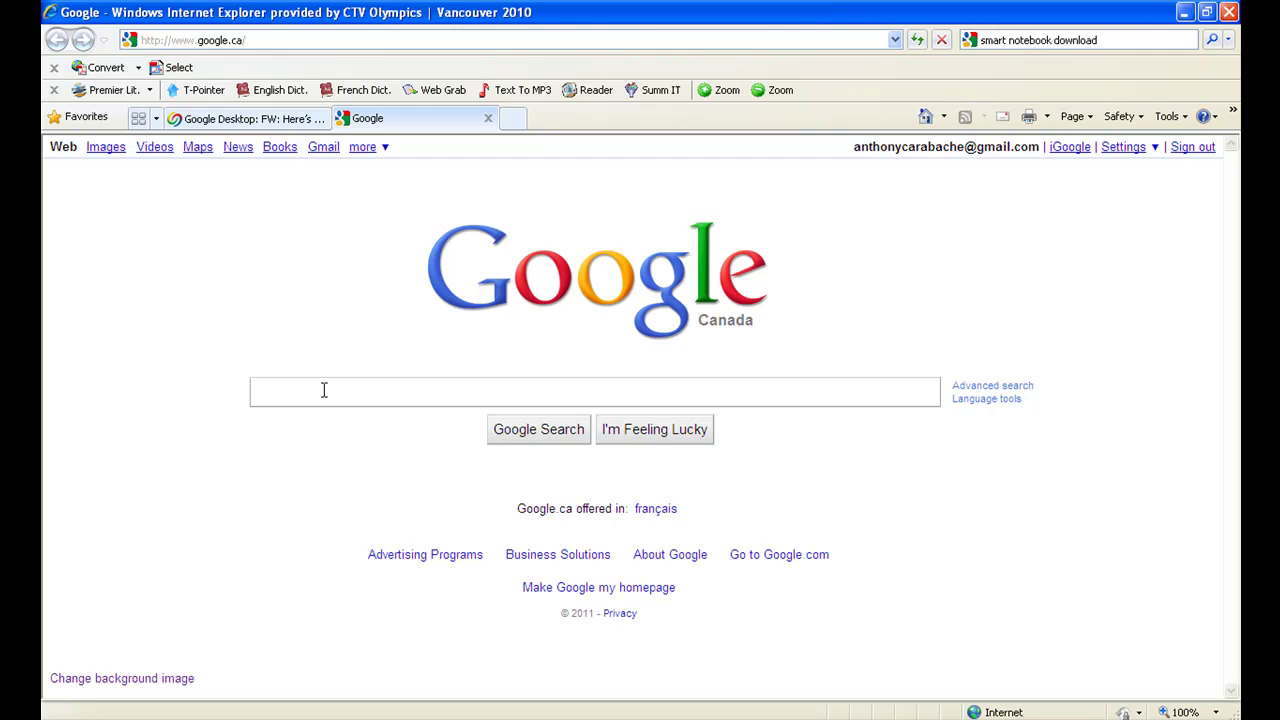
# Search Google for 'smart notebook download'.
pyautogui.write('sma')
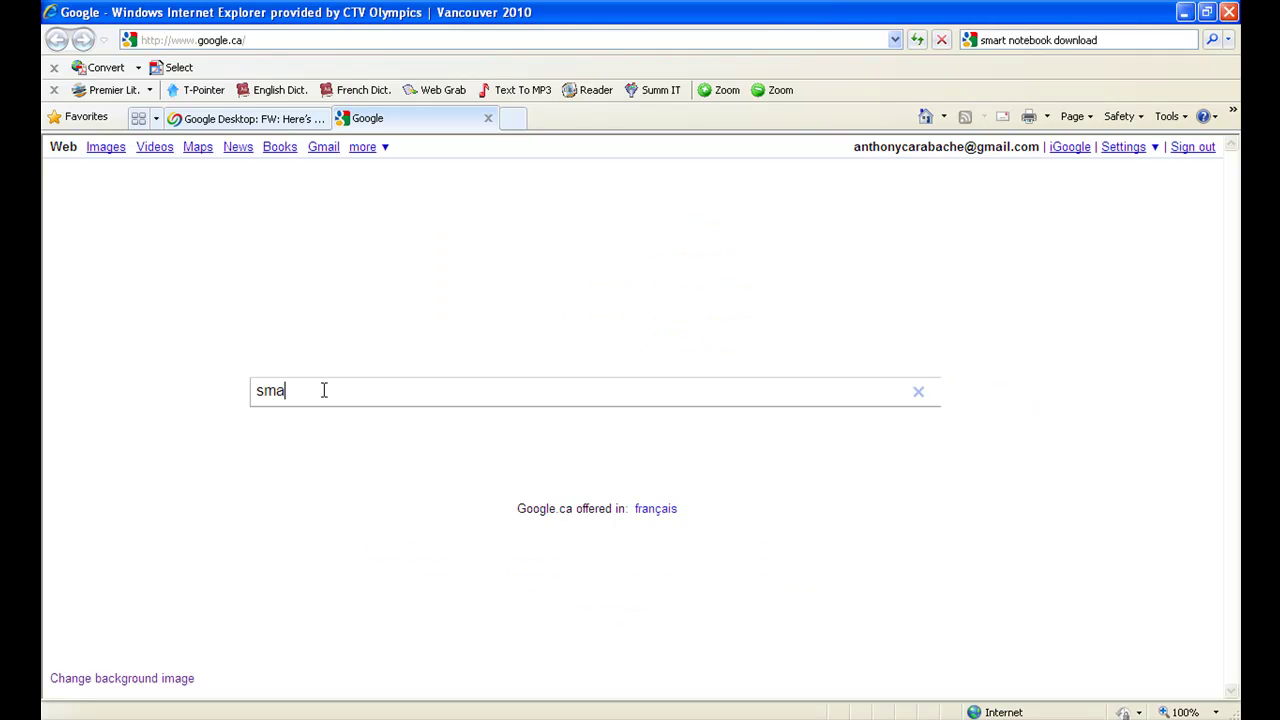
pyautogui.write('rt notebook downlo')
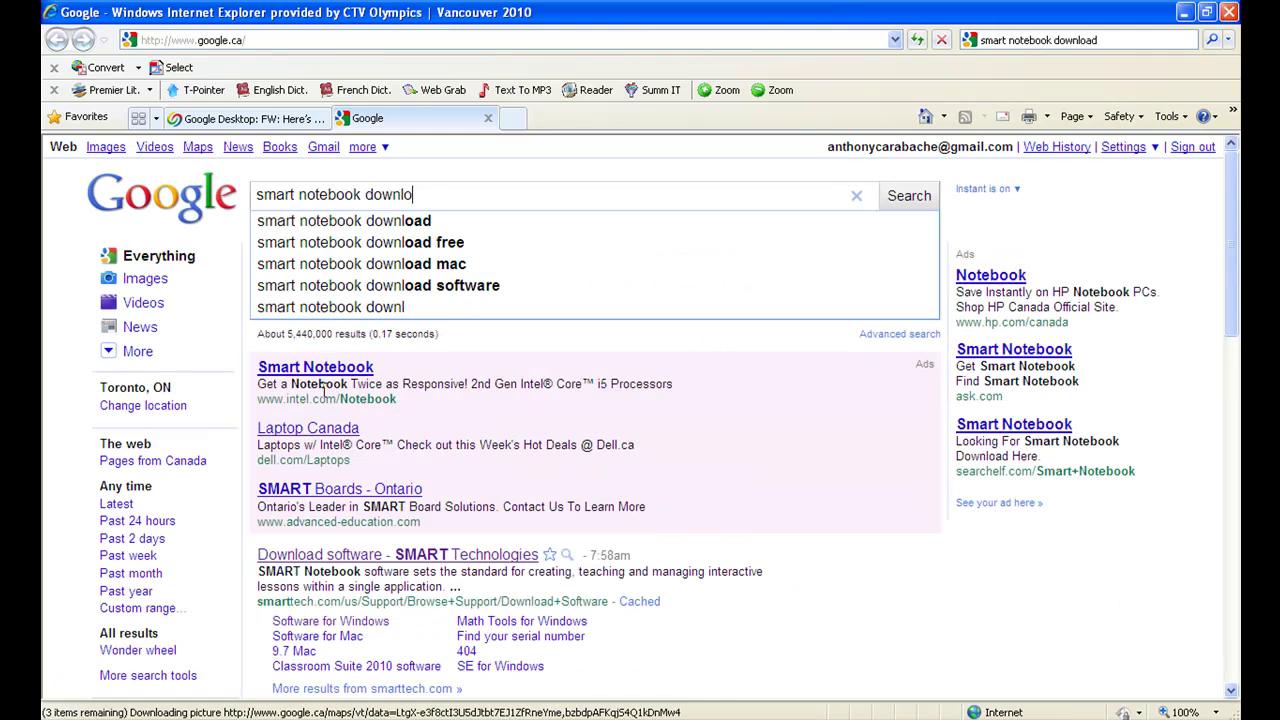
pyautogui.write('ad')
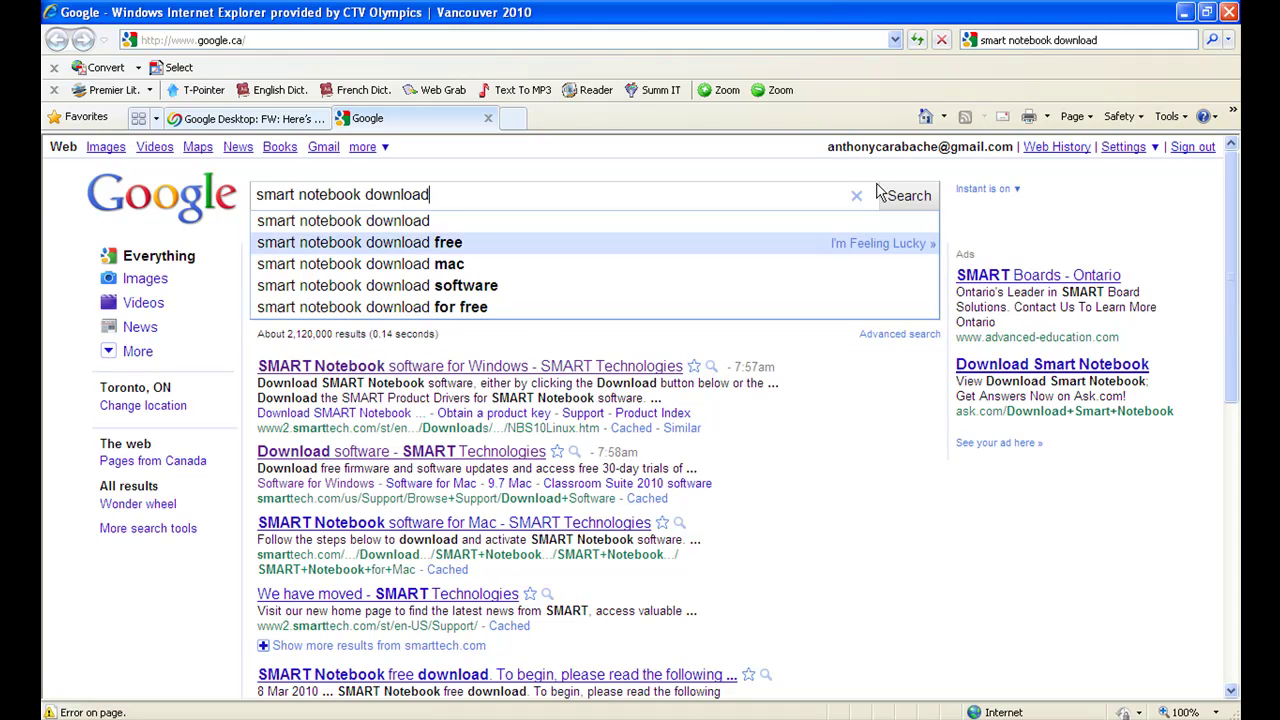
pyautogui.click(908, 199)
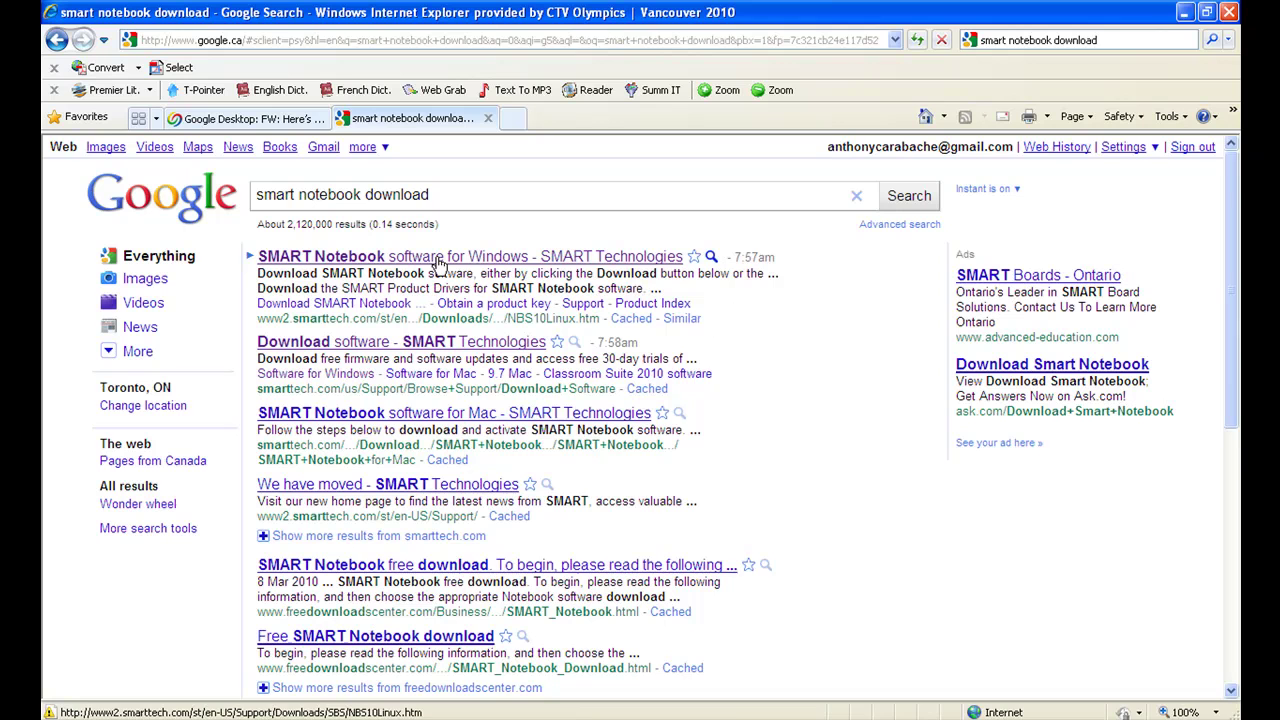
# Open the SMART Notebook software for Windows page from the results.
pyautogui.click(437, 260)
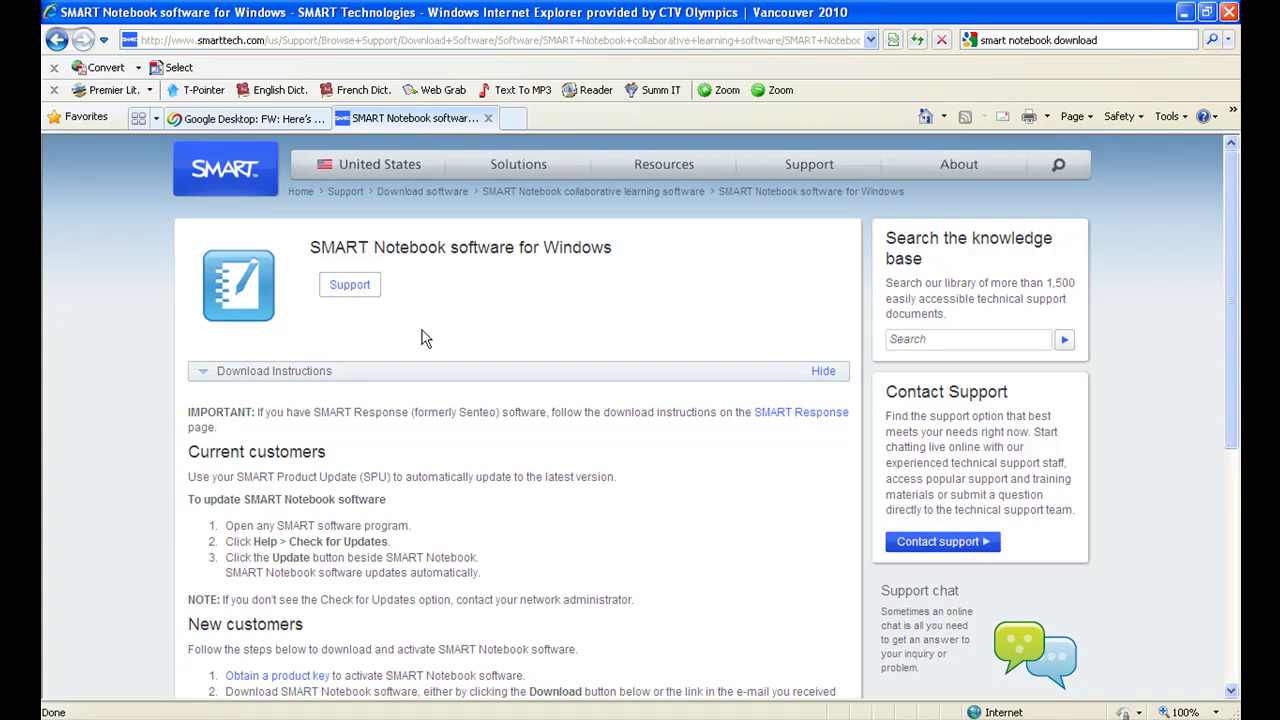
pyautogui.scroll(-2, 421, 331)
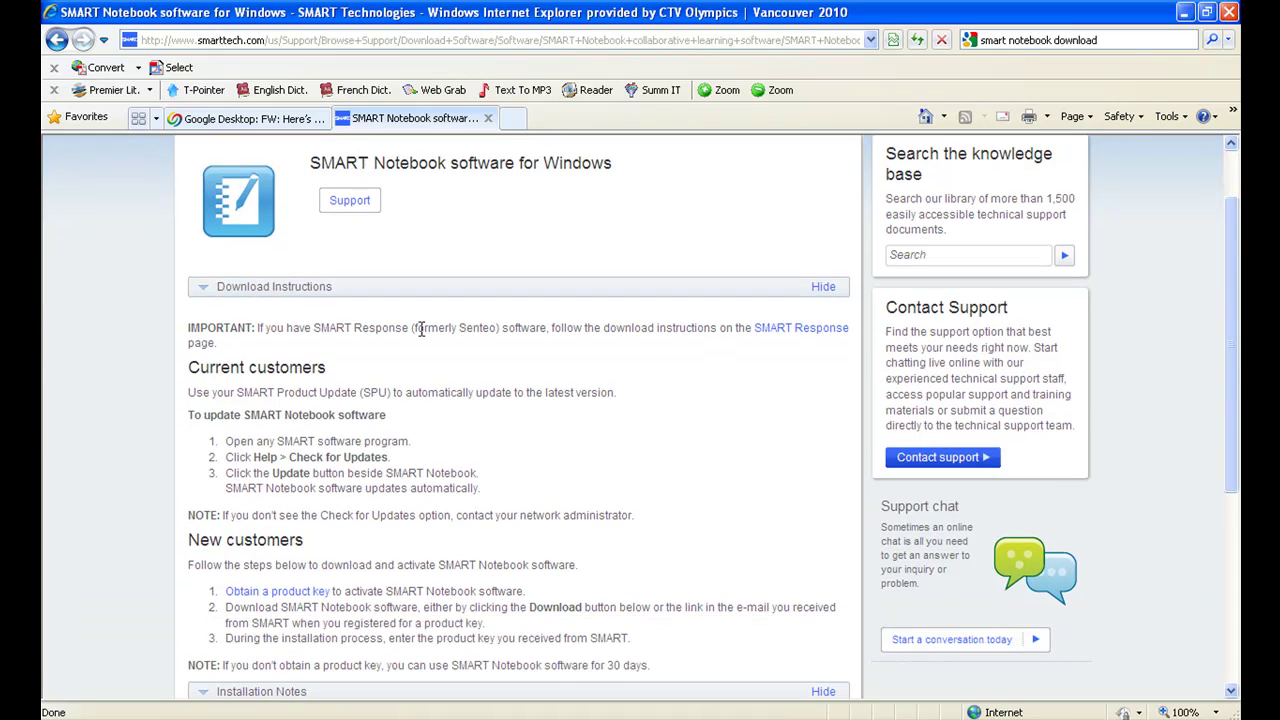
pyautogui.scroll(-2, 421, 331)
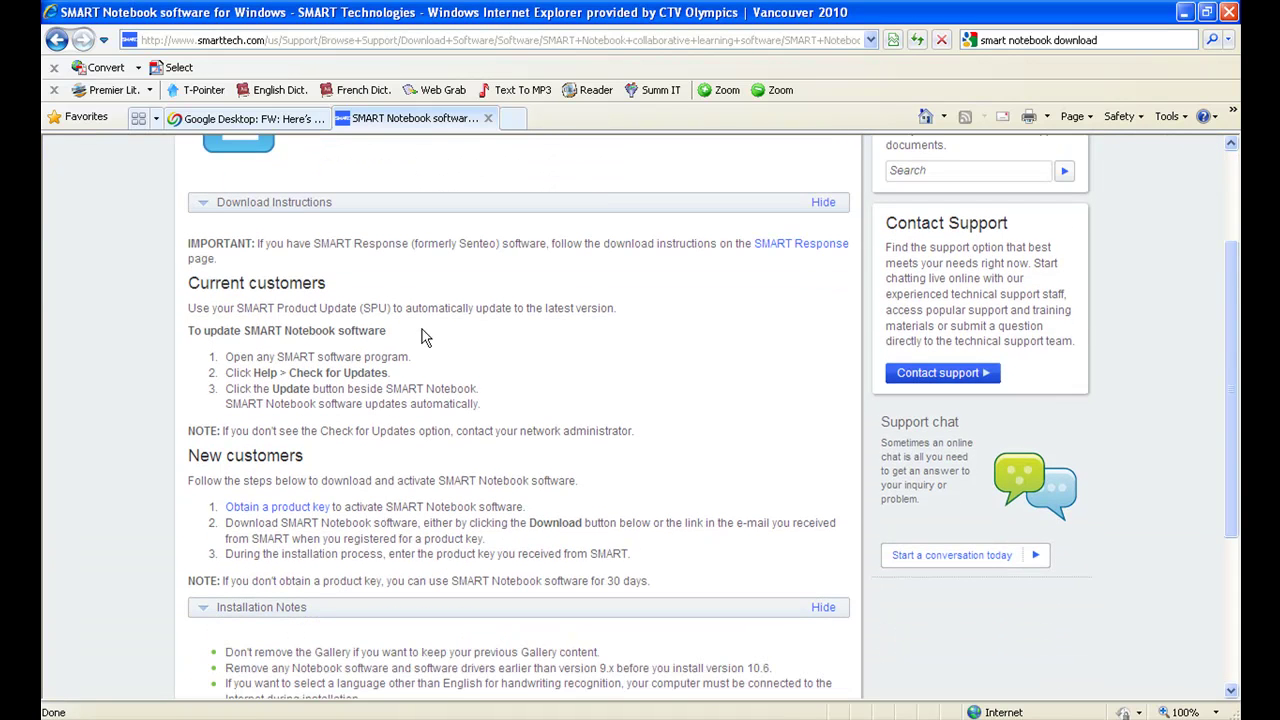
pyautogui.scroll(-4, 421, 337)
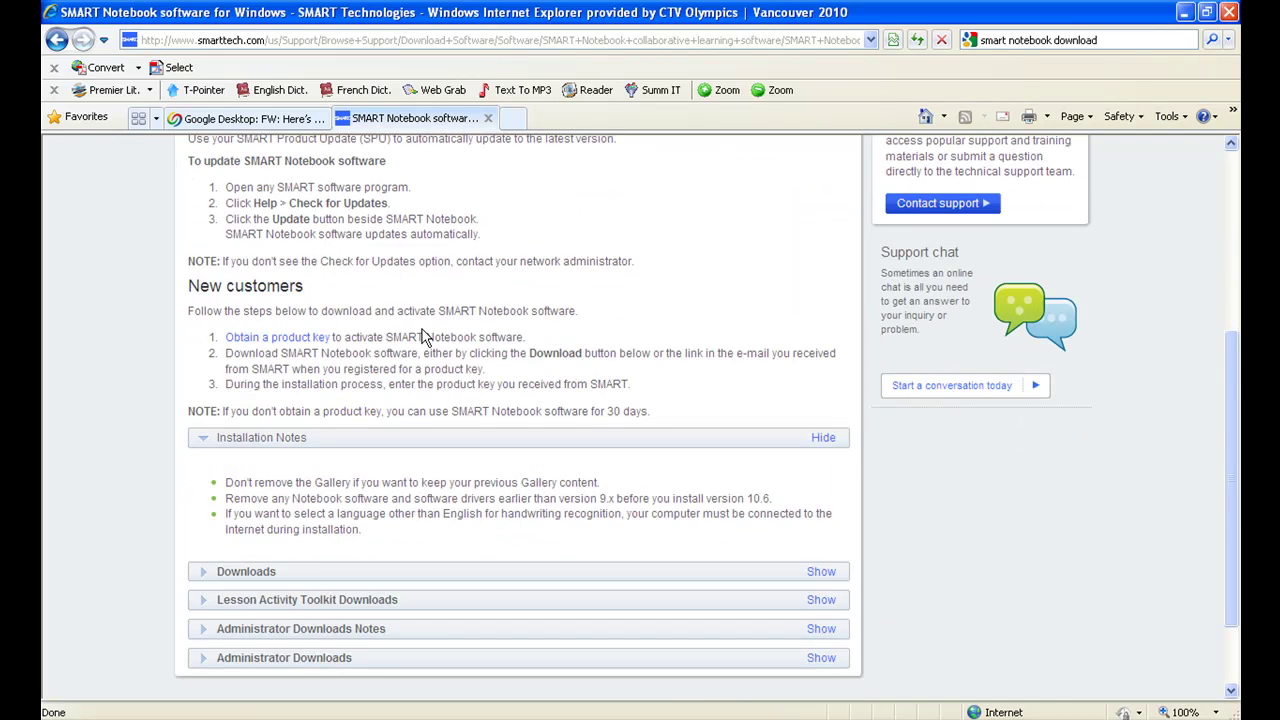
# Expand the Downloads section and request the SMART Notebook 10.6 SP1 download.
pyautogui.click(243, 576)
pyautogui.scroll(-1, 243, 576)
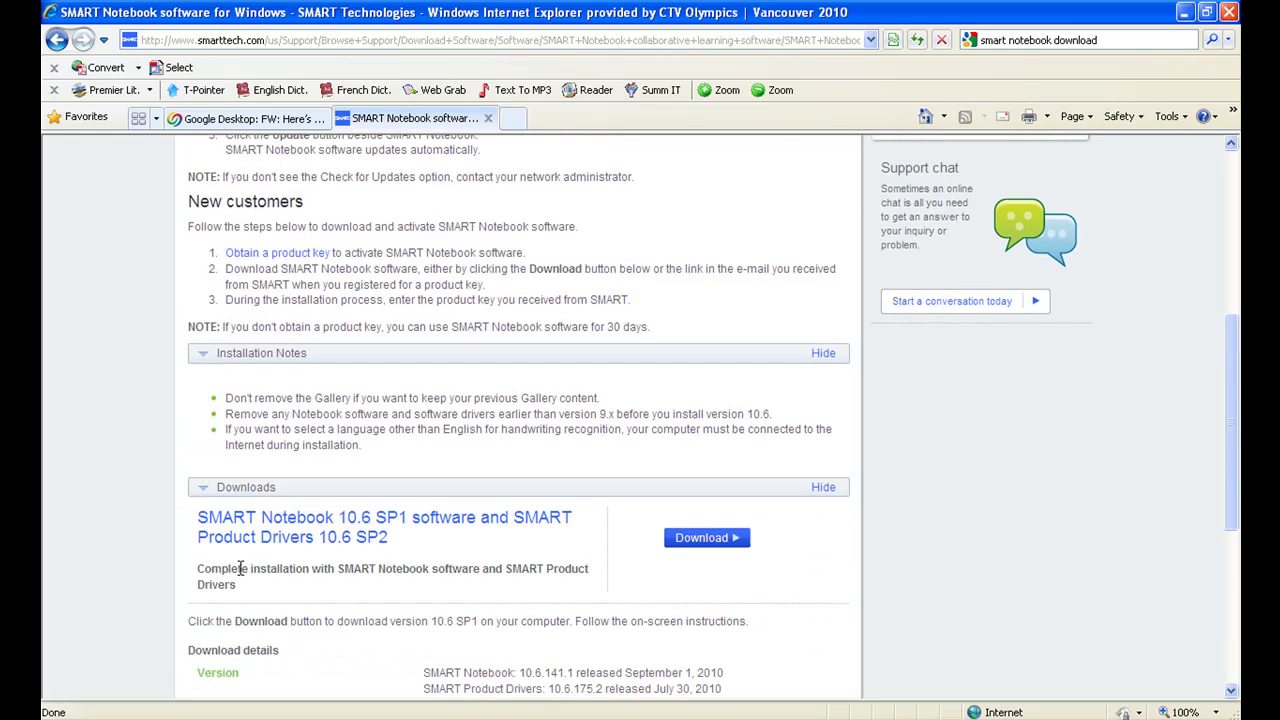
pyautogui.scroll(-1, 241, 567)
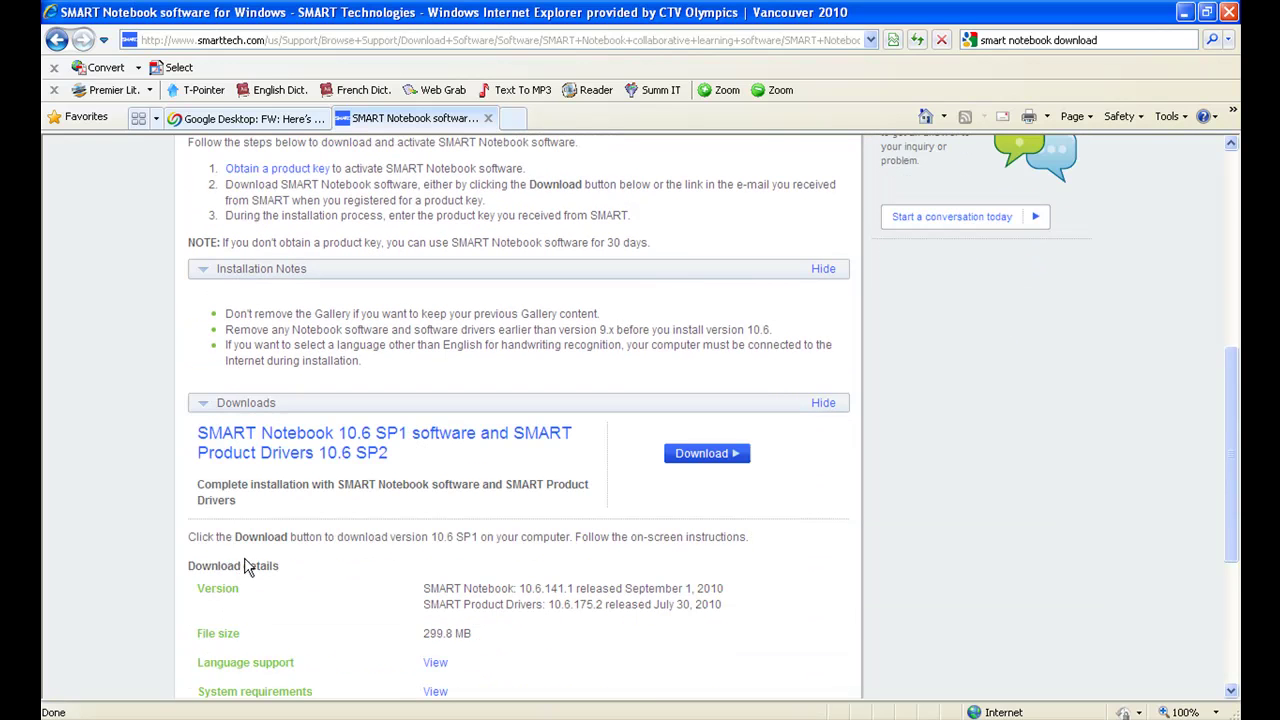
pyautogui.click(719, 458)
# Enter the user's name on the download form and set industry to K12 Primary Education Institution.
pyautogui.click(719, 458)
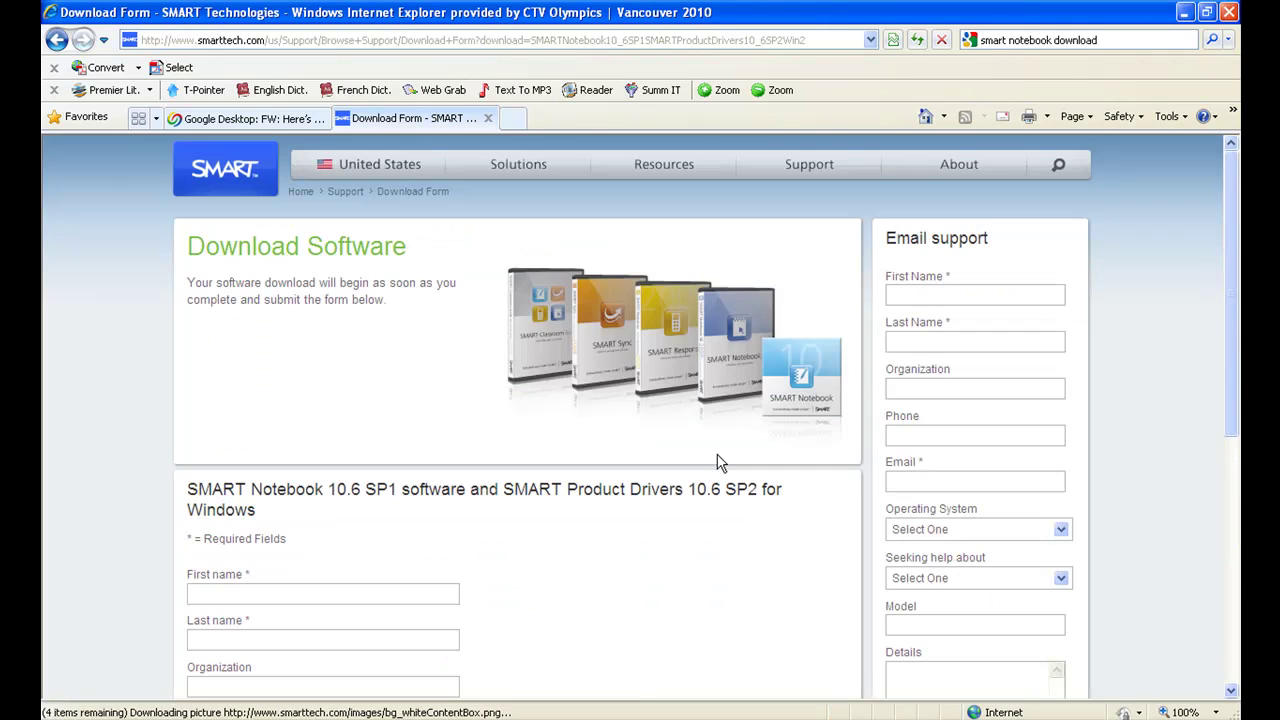
pyautogui.scroll(-2, 717, 462)
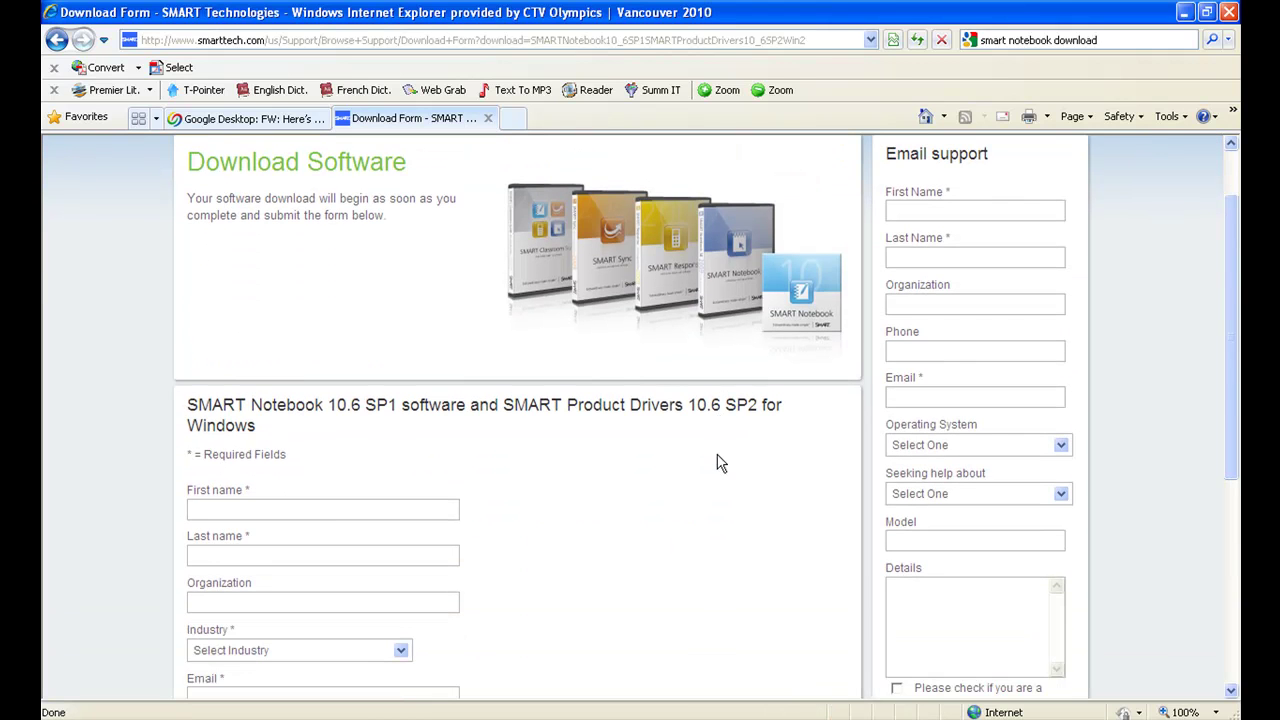
pyautogui.click(331, 510)
pyautogui.write('An')
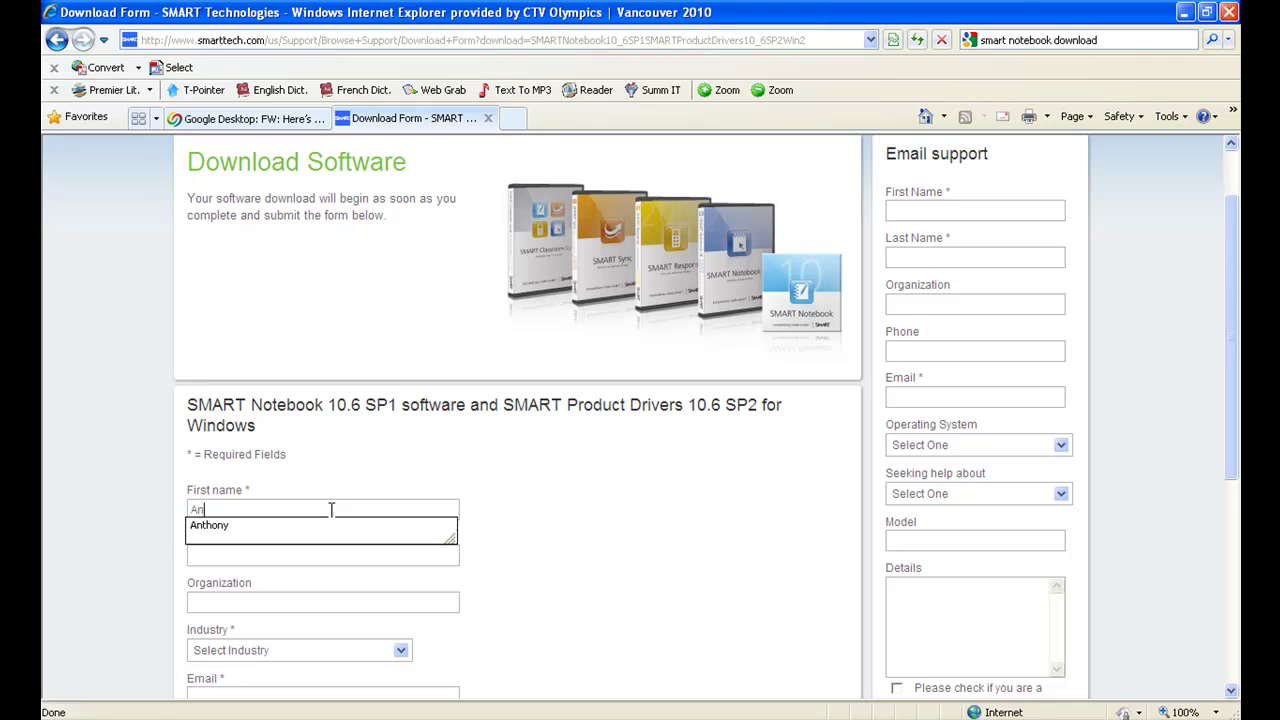
pyautogui.write('thony')
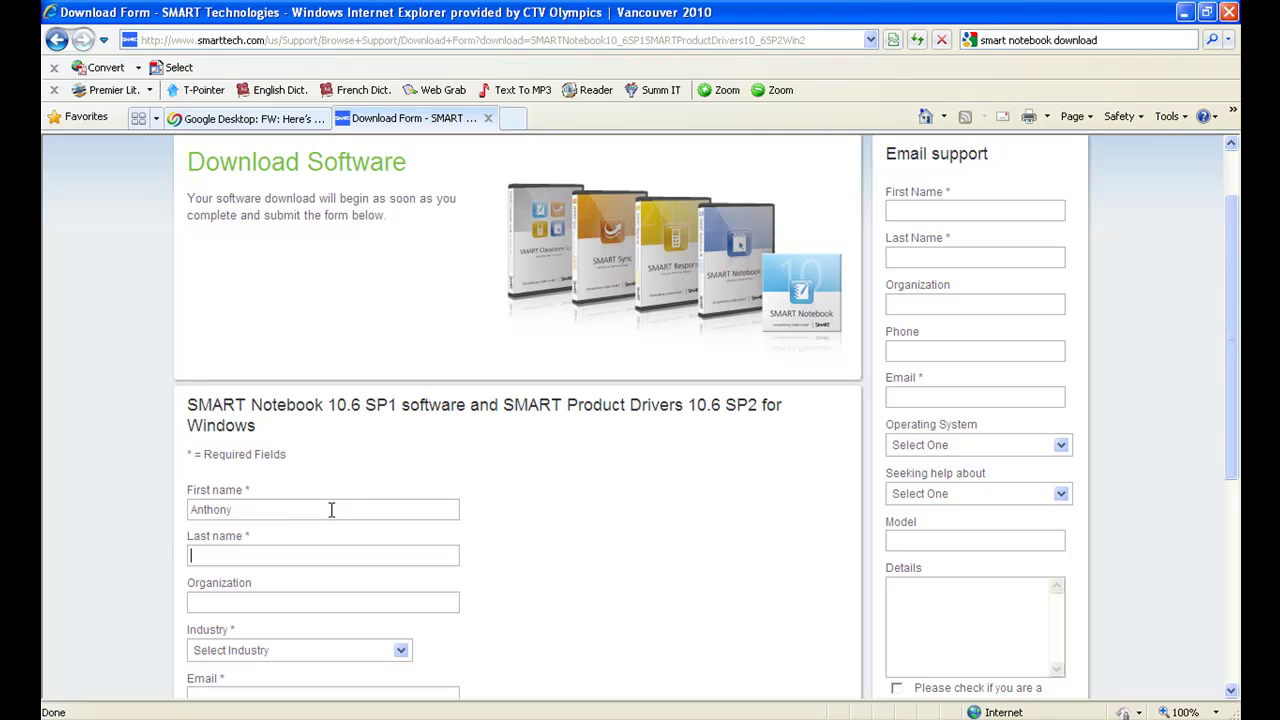
pyautogui.write('C.')
pyautogui.press('Tab')
pyautogui.press('Tab')
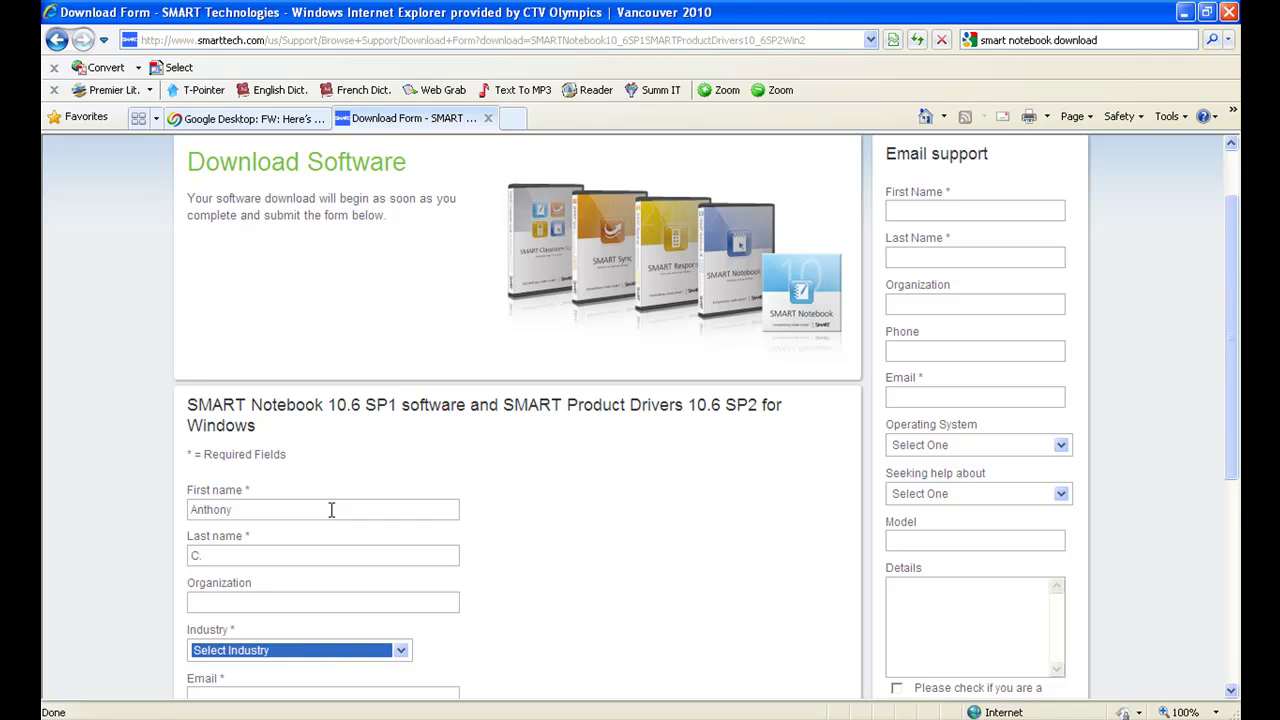
pyautogui.press('Down')
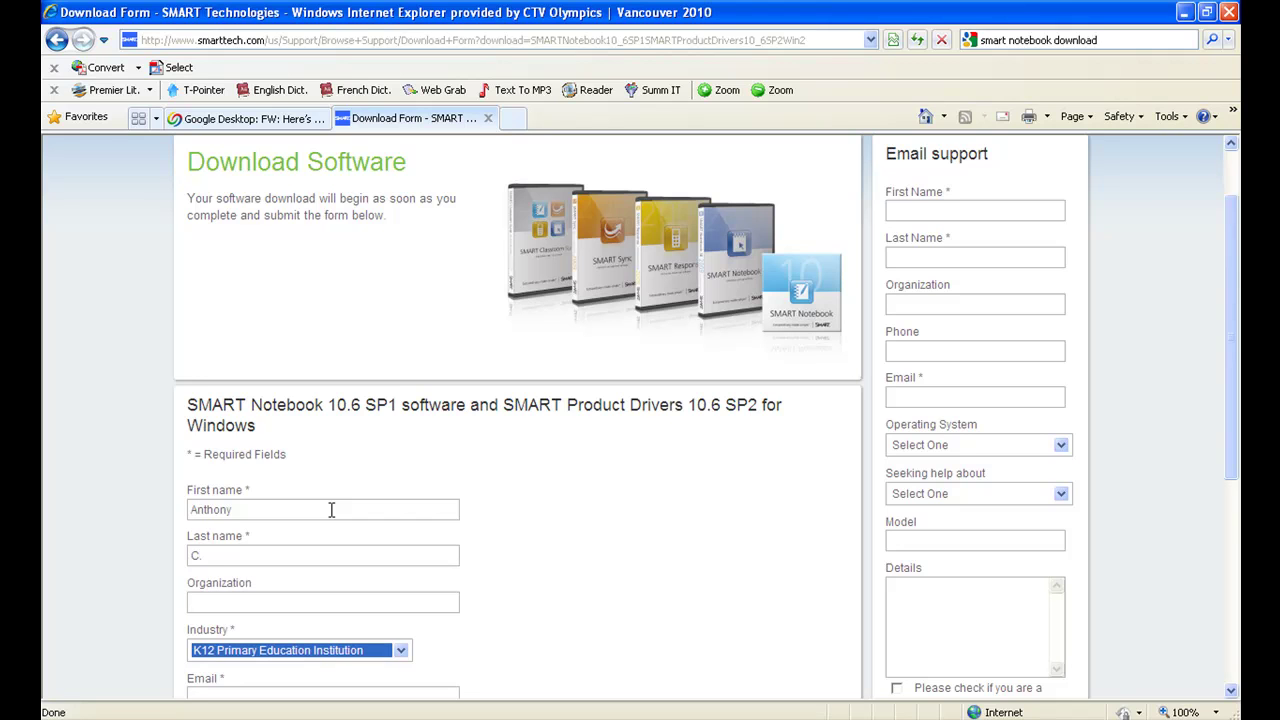
pyautogui.press('Tab')
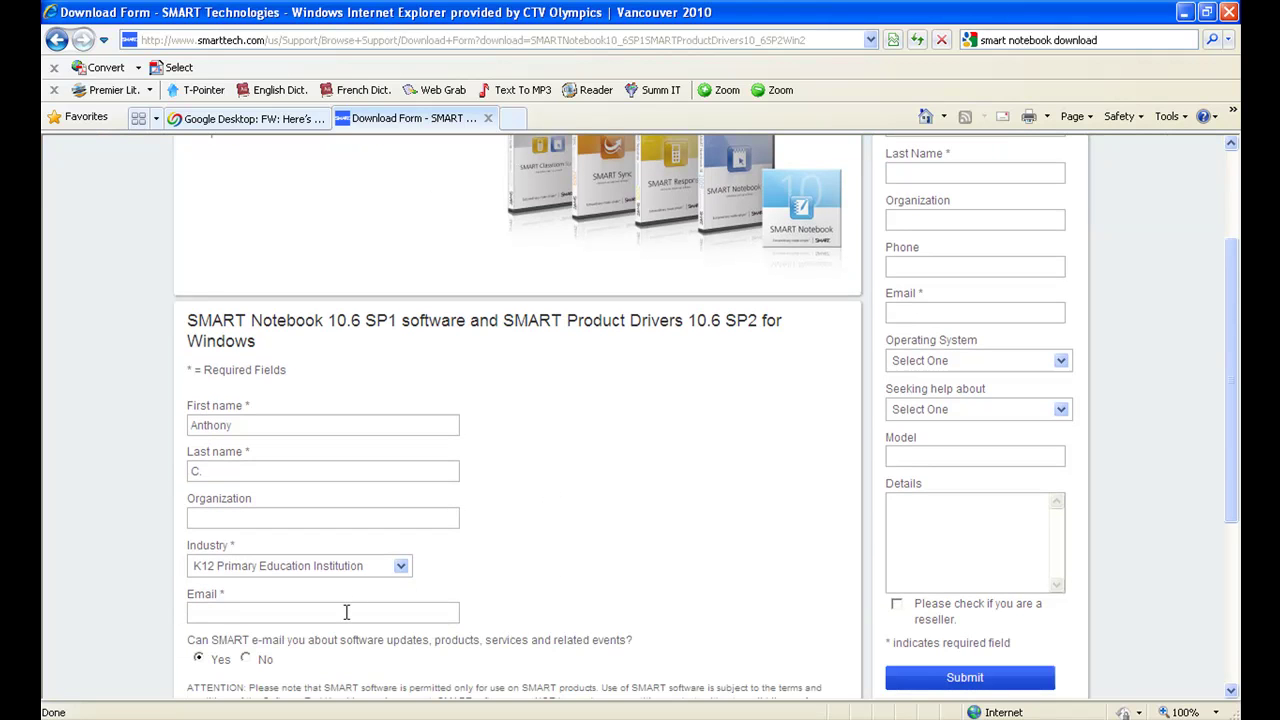
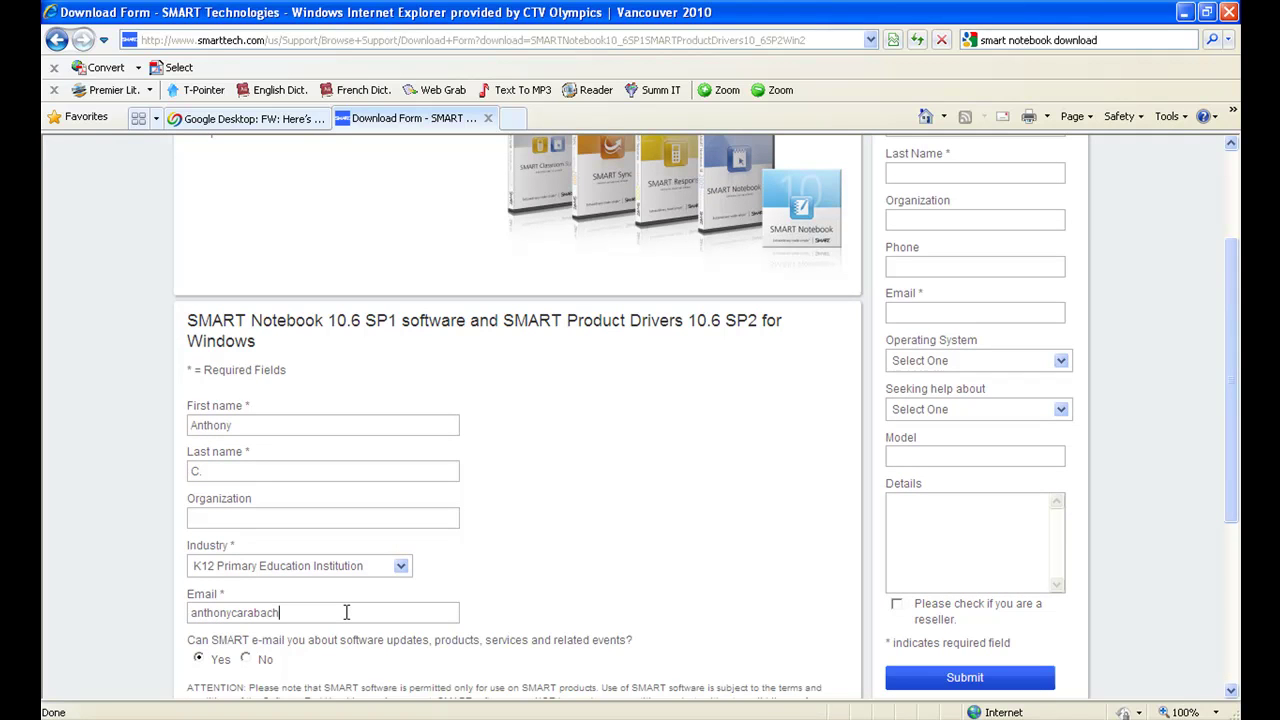
# Fill in the user's e-mail address and agree to the terms and conditions.
pyautogui.scroll(-2, 323, 664)
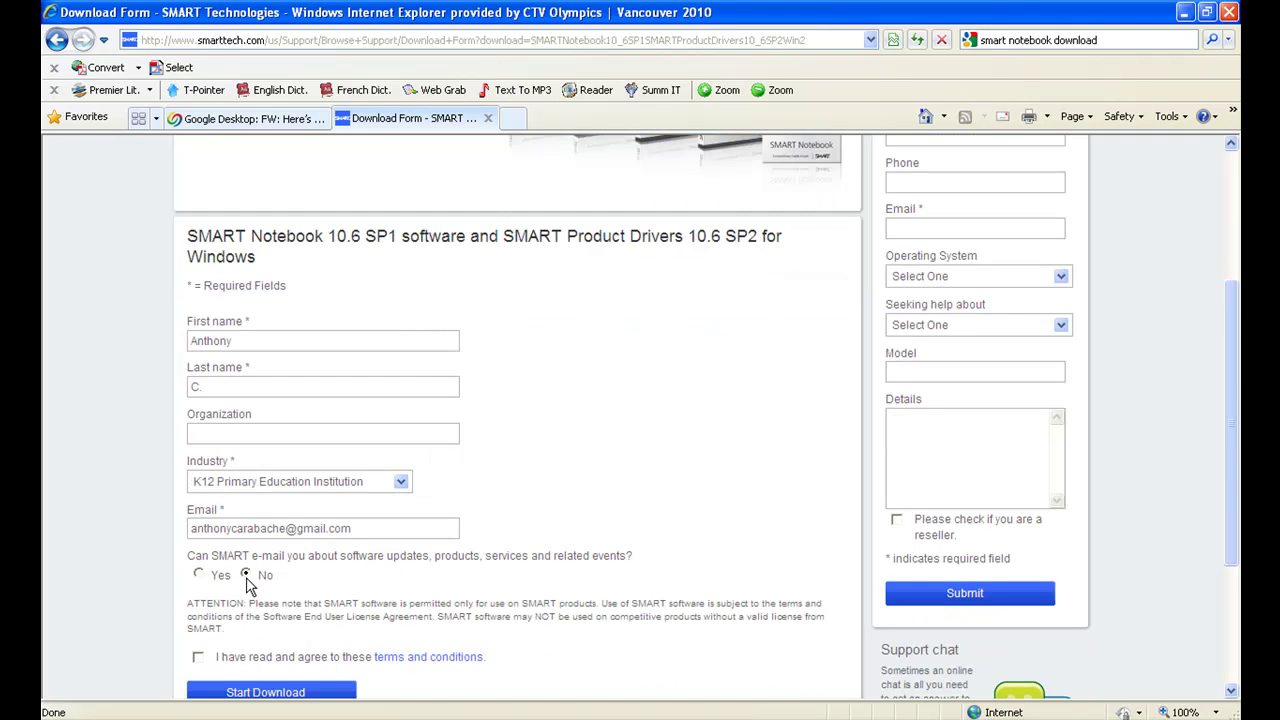
pyautogui.click(197, 657)
pyautogui.scroll(-2, 266, 645)
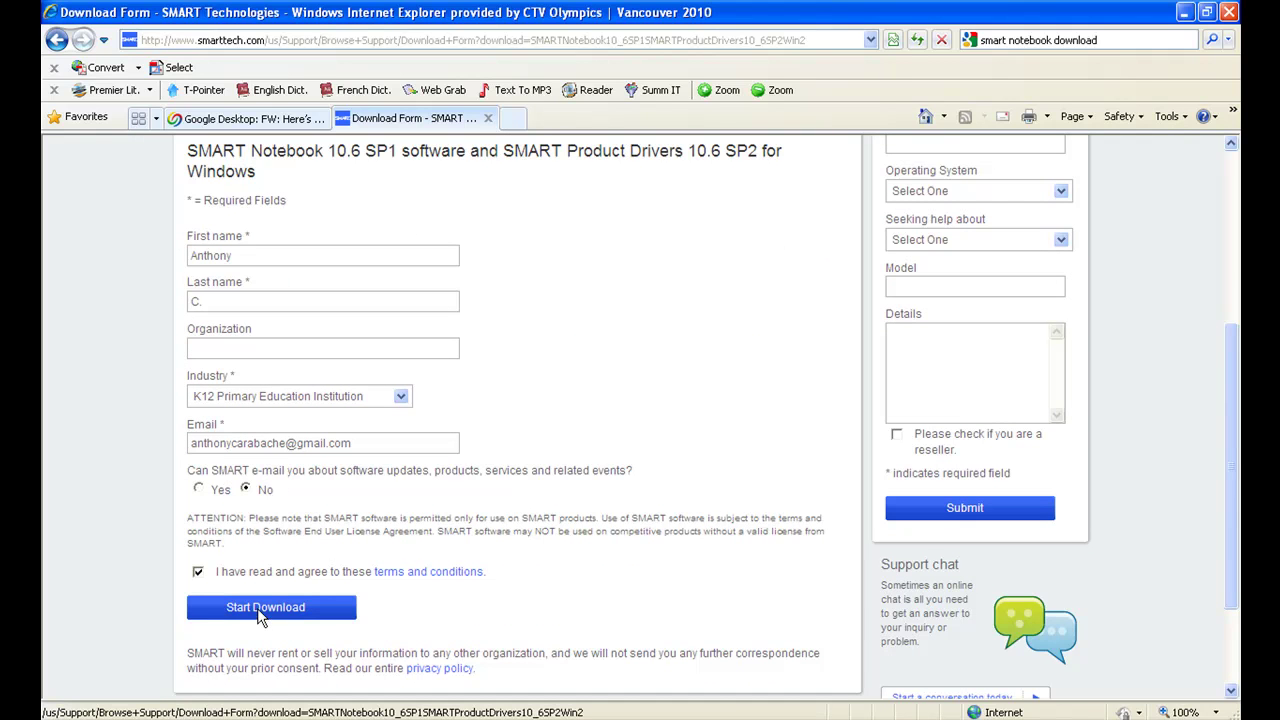
# Submit the form with Start Download and allow the blocked smartnotebooksetupwrapper.exe file.
pyautogui.click(260, 618)
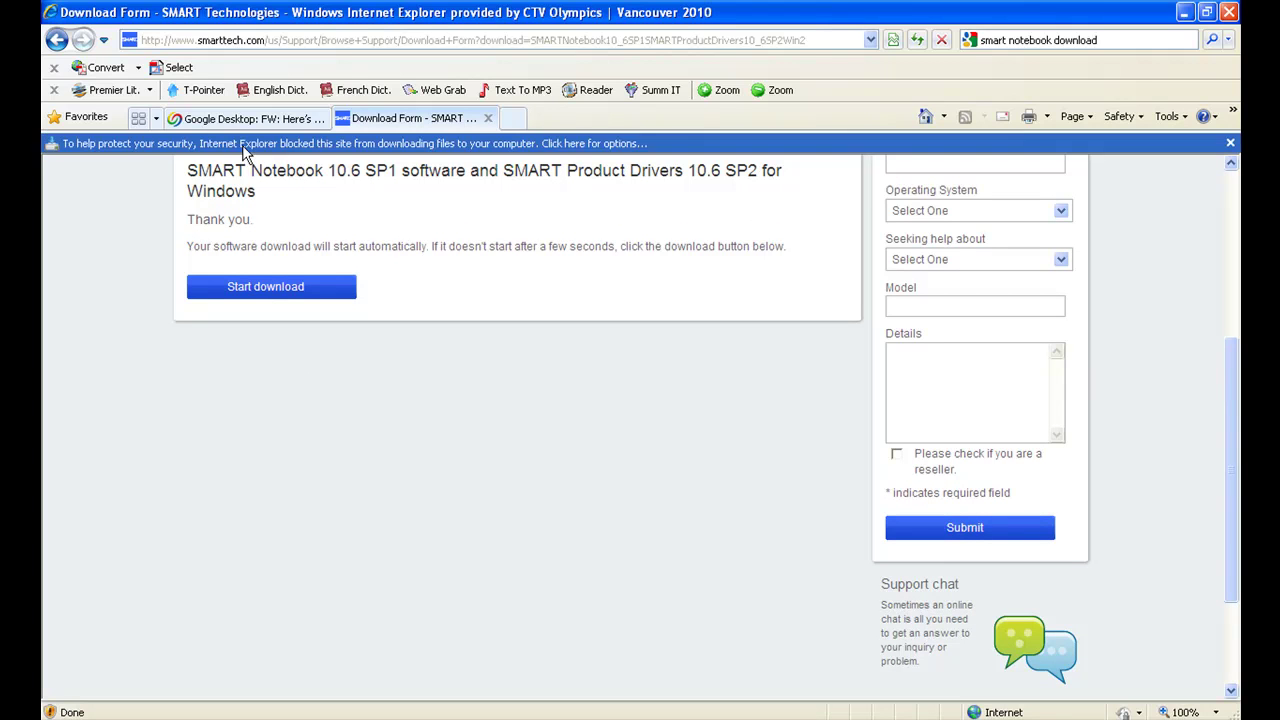
pyautogui.click(245, 151)
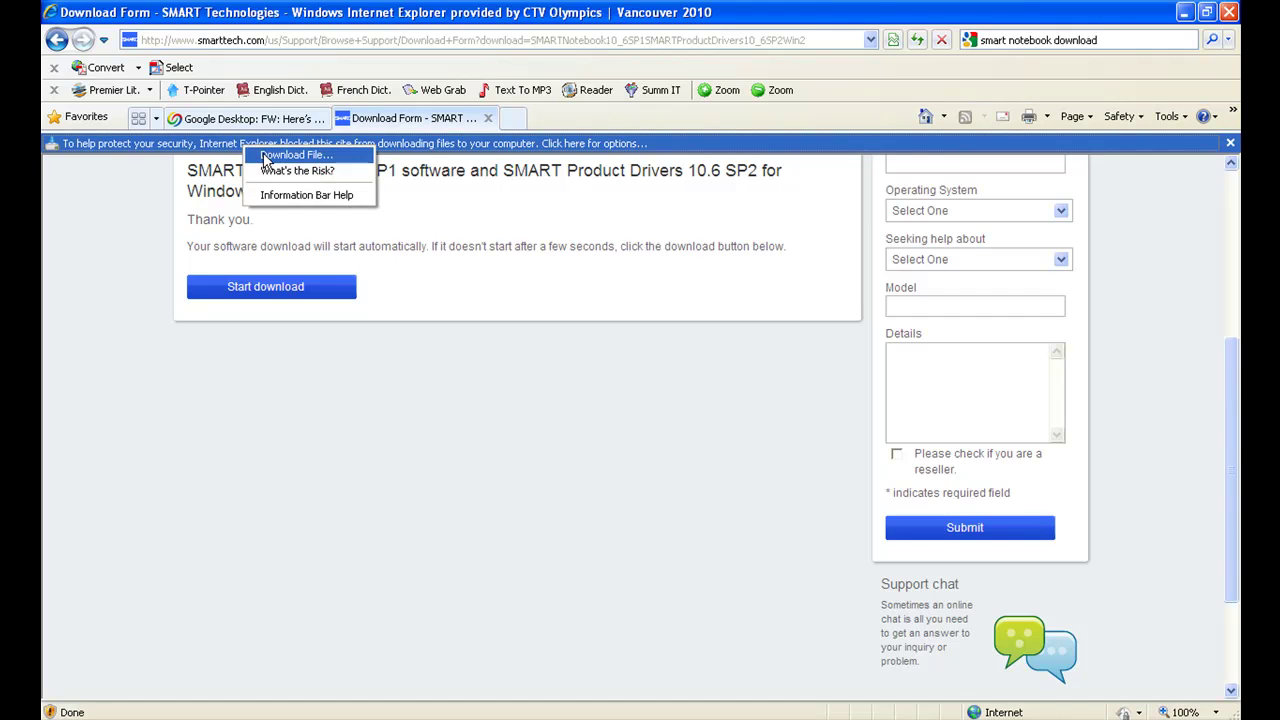
pyautogui.click(290, 156)
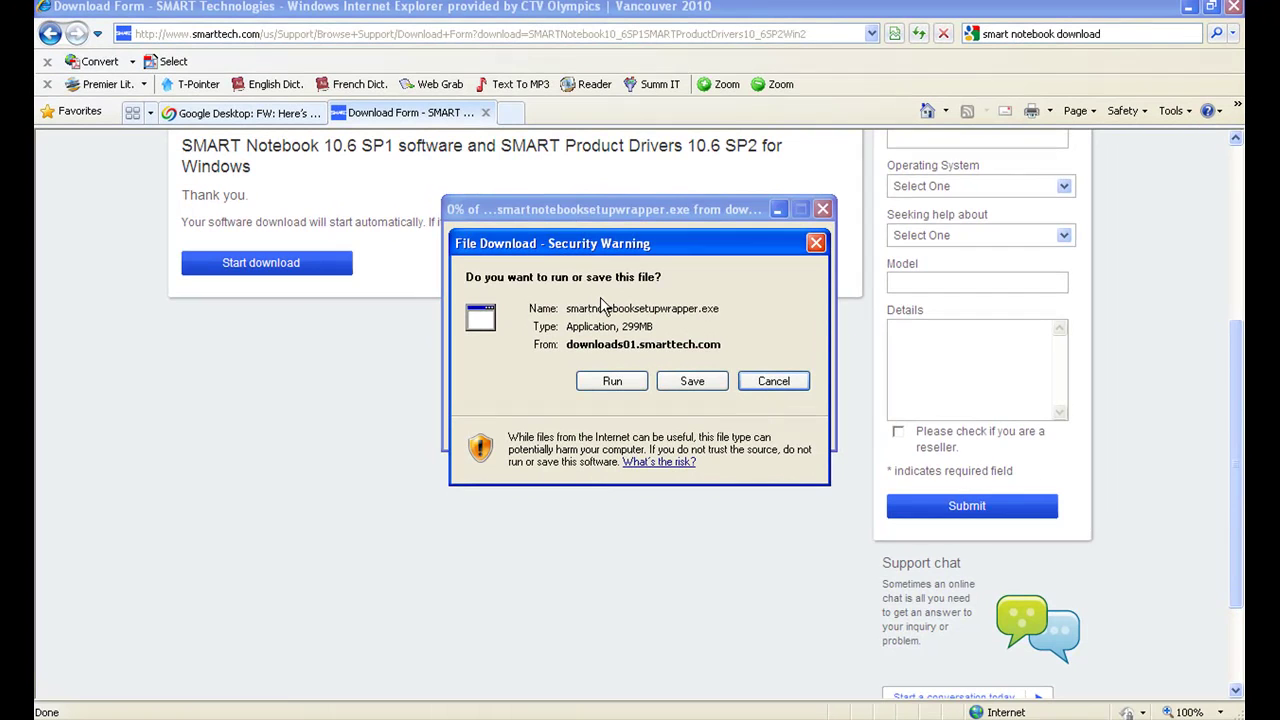
# Run the 299MB smartnotebooksetupwrapper.exe and confirm the security warning to launch the installer.
pyautogui.click(614, 382)
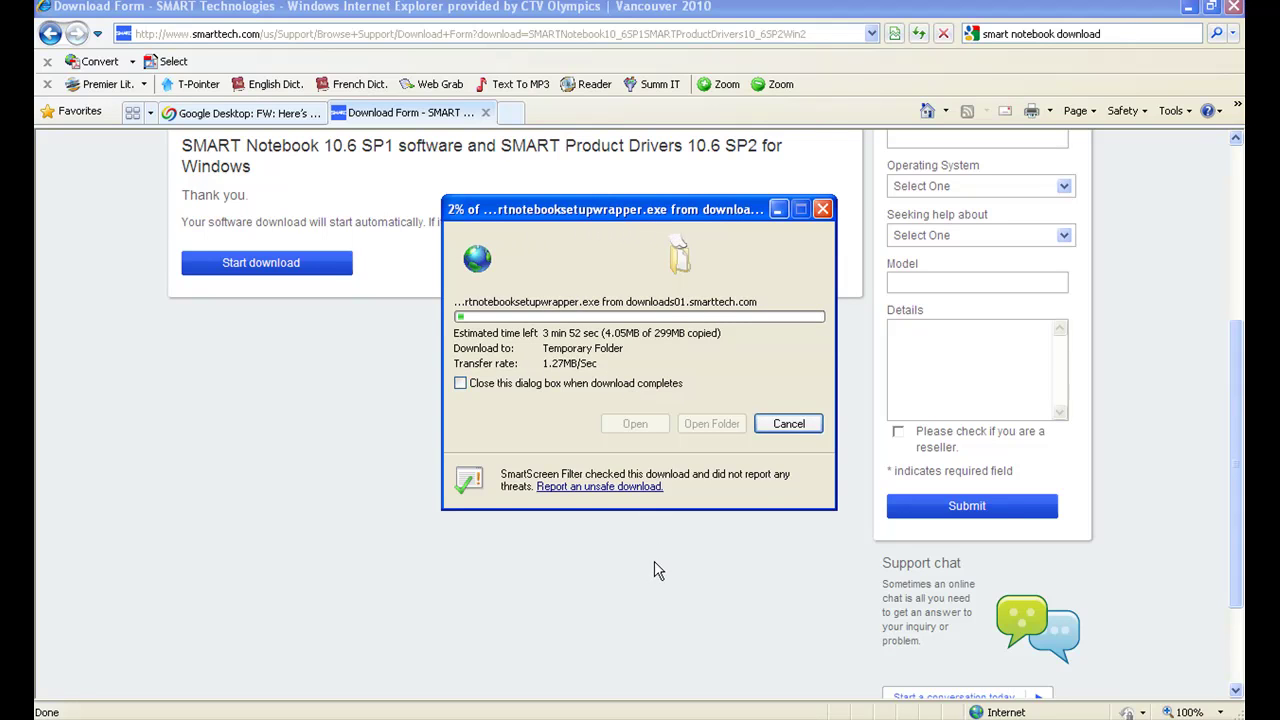
pyautogui.click(1075, 712)
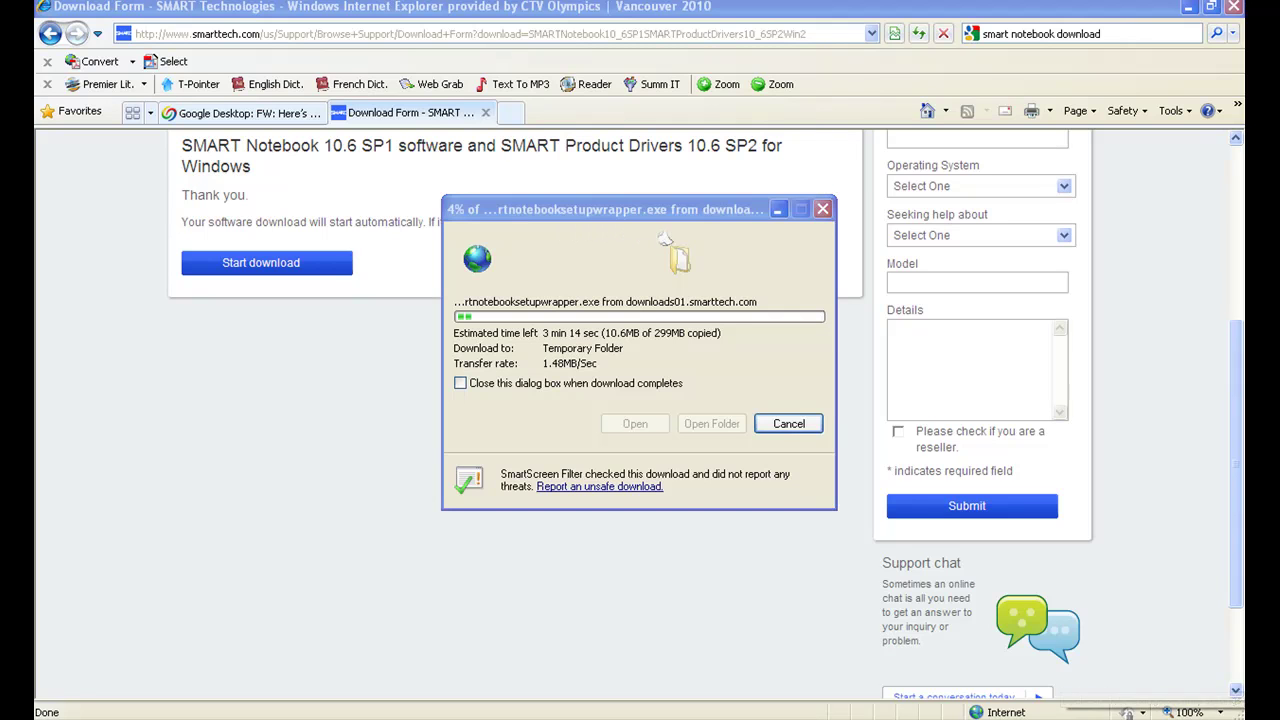
pyautogui.click(1155, 652)
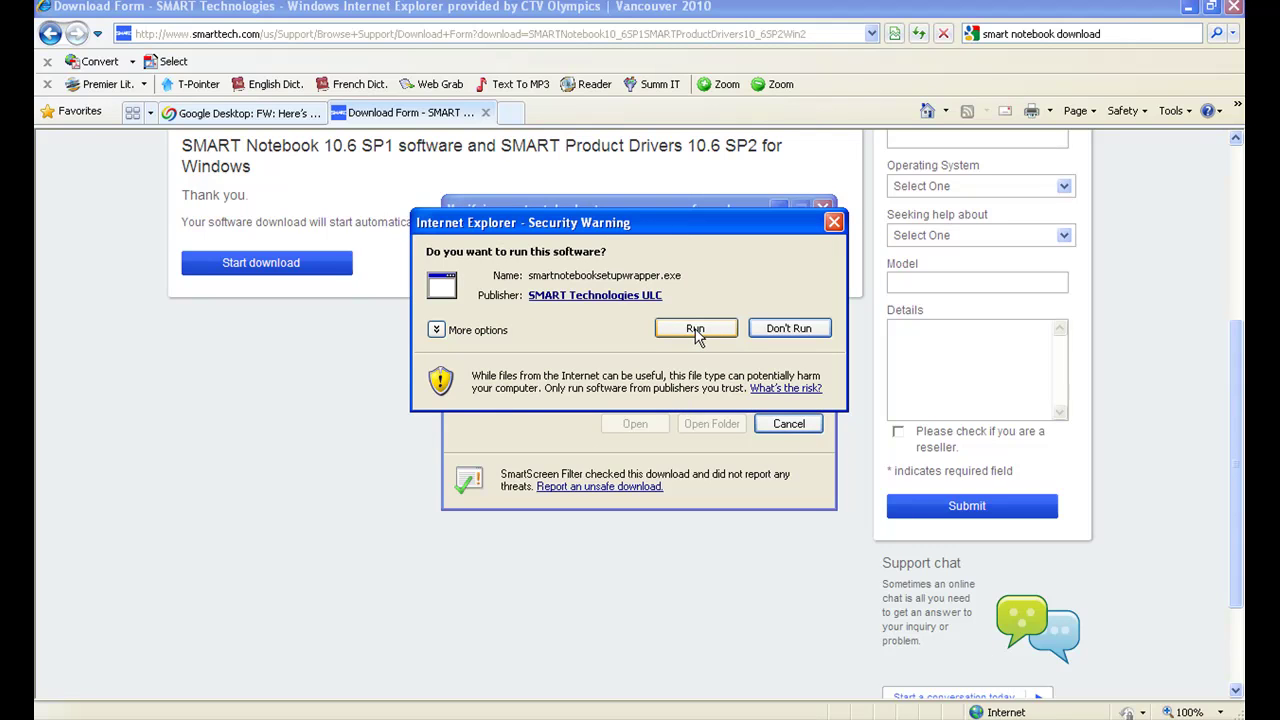
pyautogui.click(695, 330)
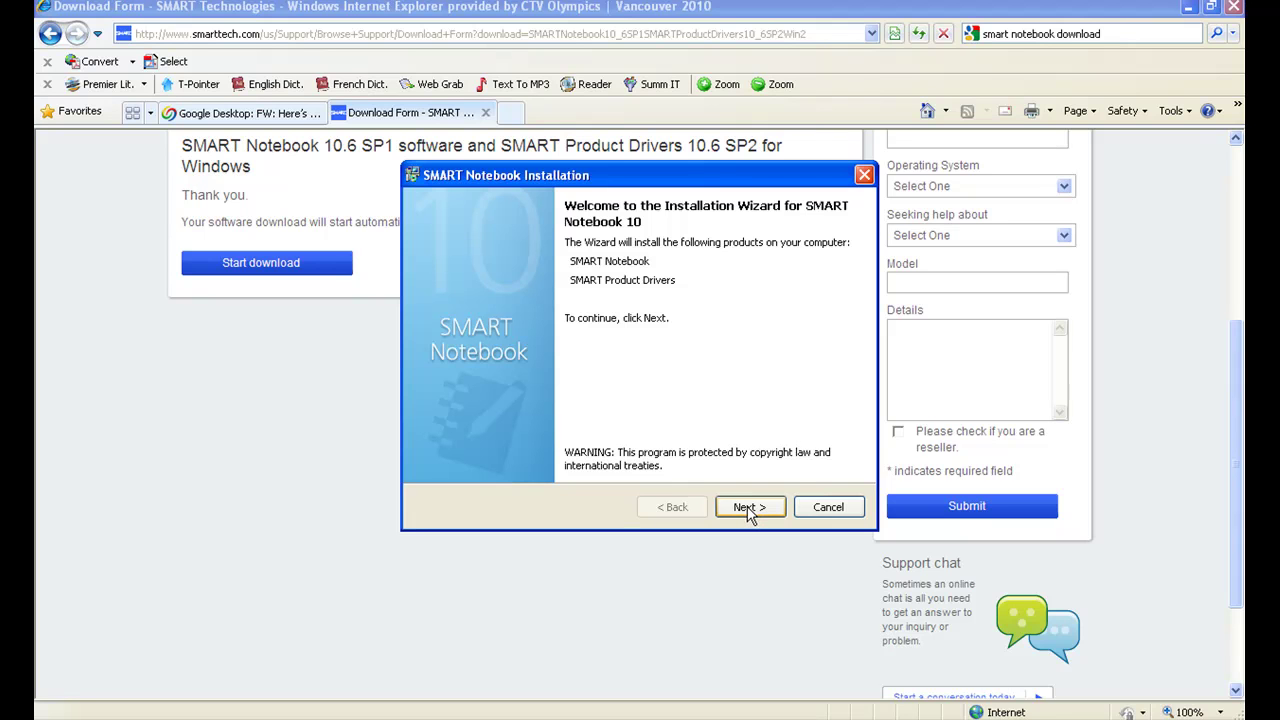
# Get past the welcome page and accept the license agreement terms.
pyautogui.click(748, 510)
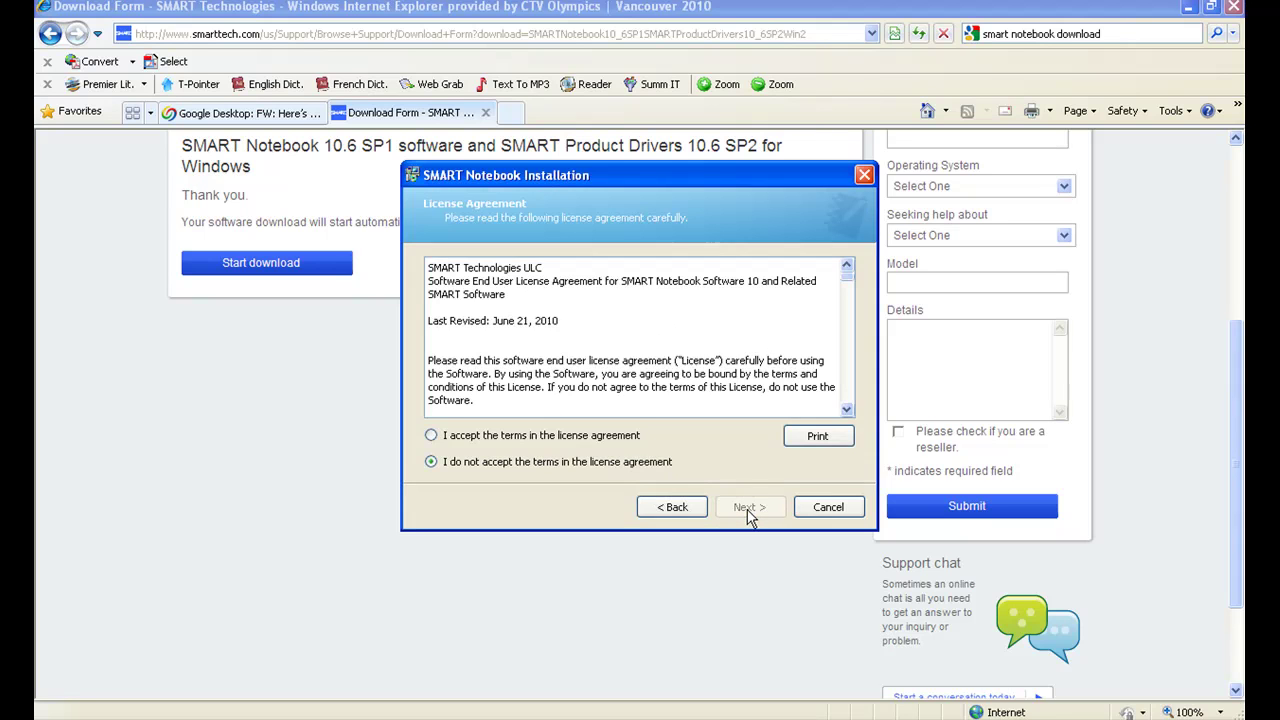
pyautogui.click(578, 440)
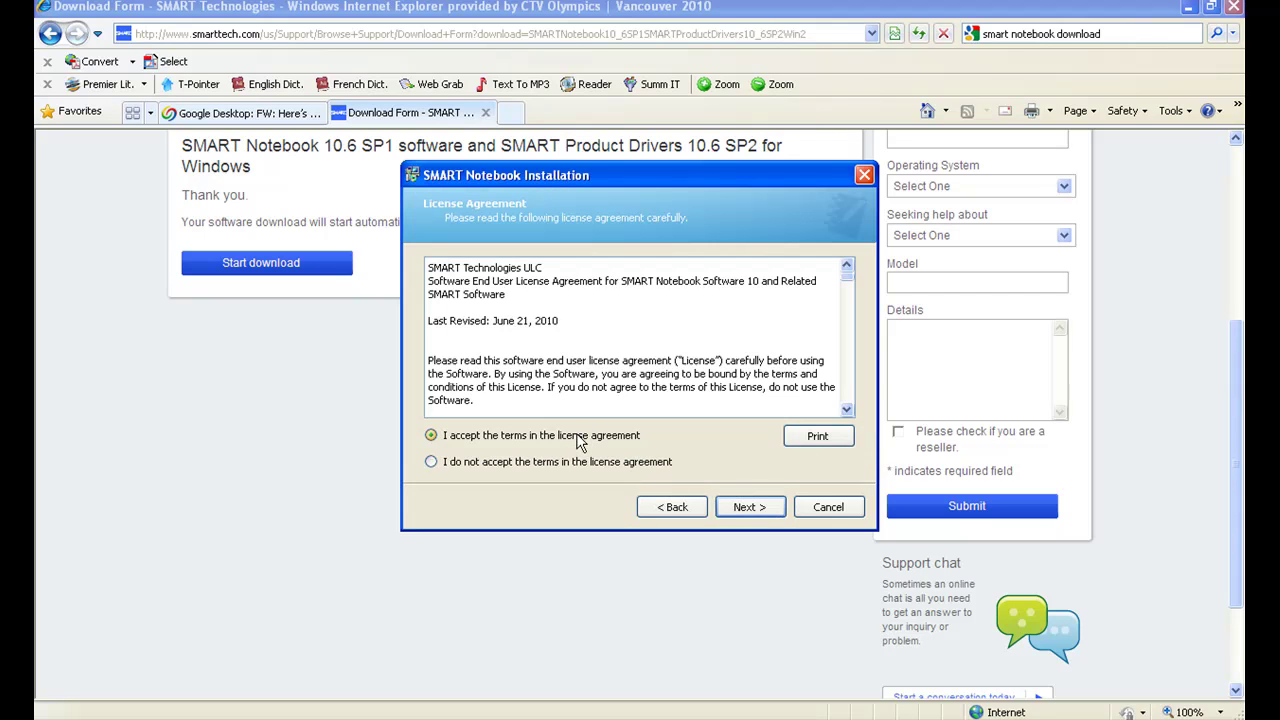
pyautogui.click(740, 508)
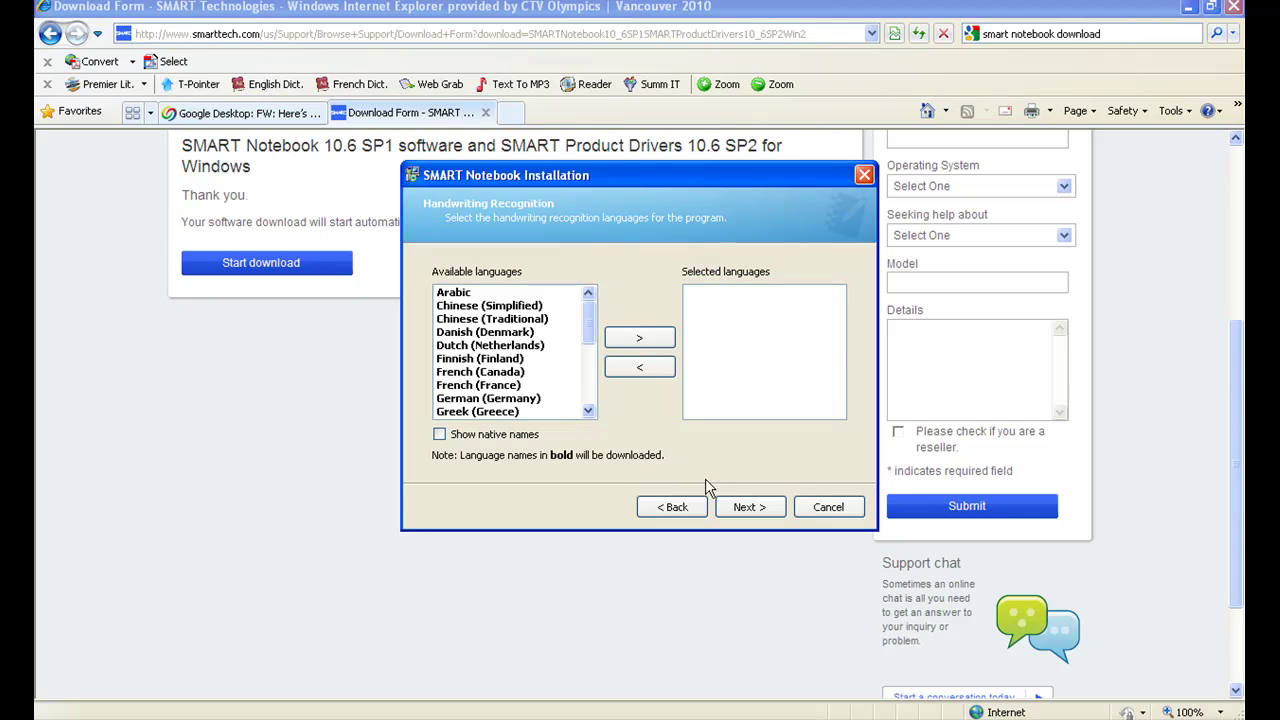
# Add French (Canada) handwriting recognition, then proceed through Ready to Install to start installing.
pyautogui.click(505, 373)
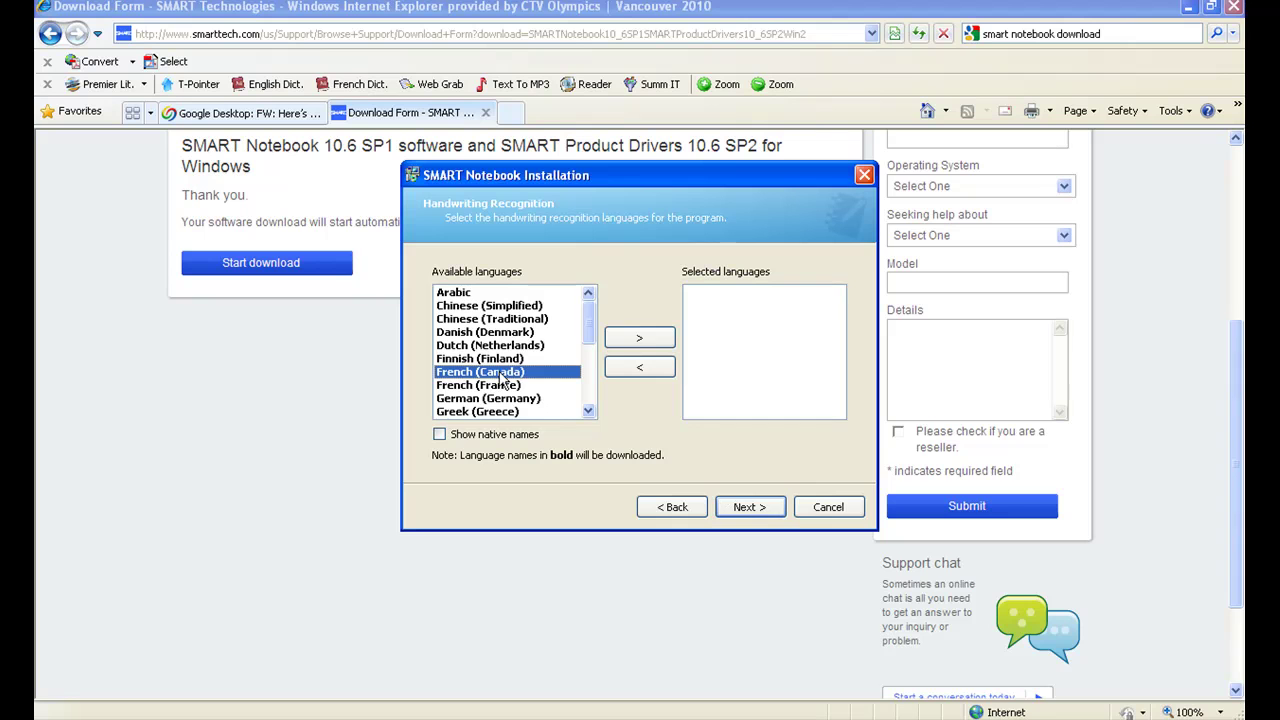
pyautogui.click(645, 339)
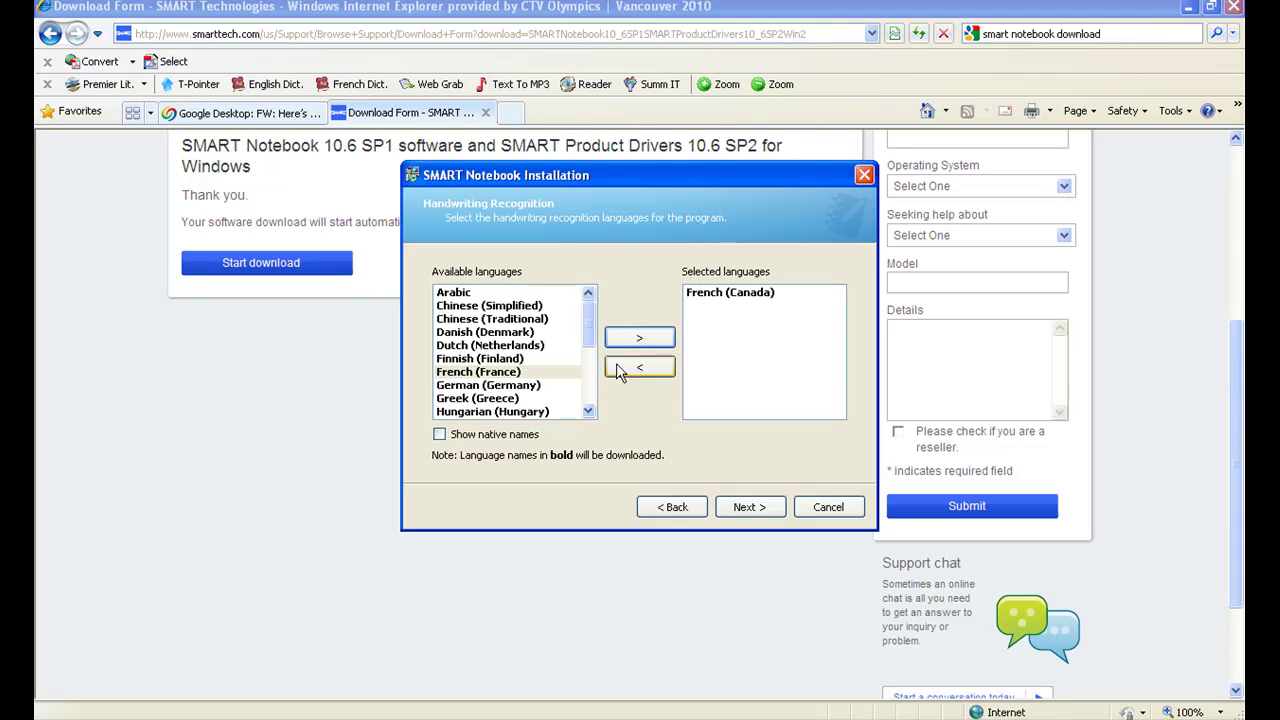
pyautogui.click(745, 507)
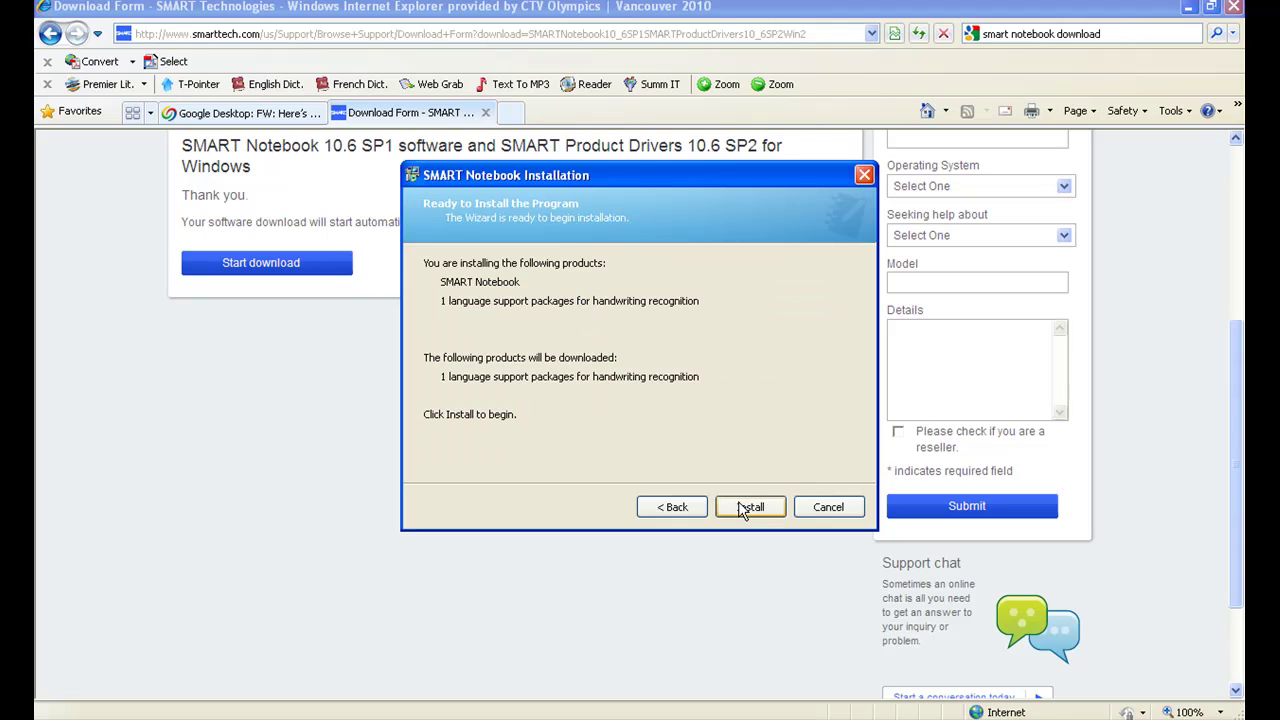
pyautogui.click(748, 508)
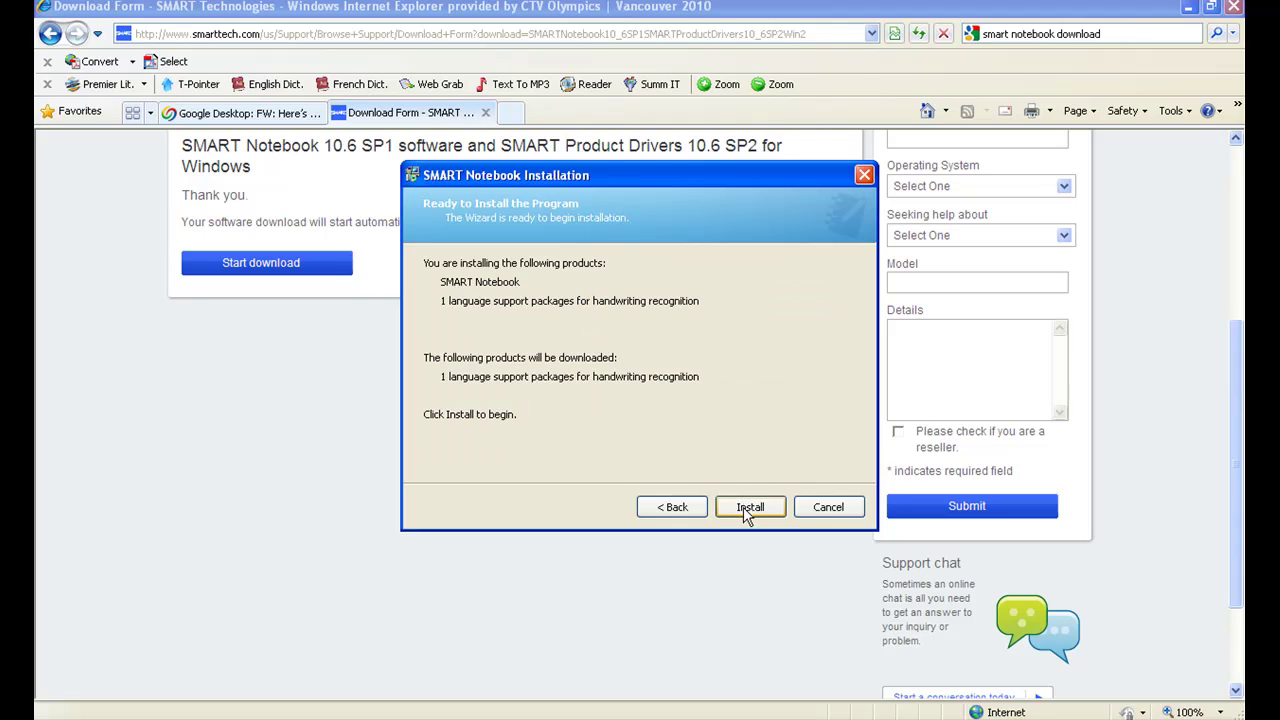